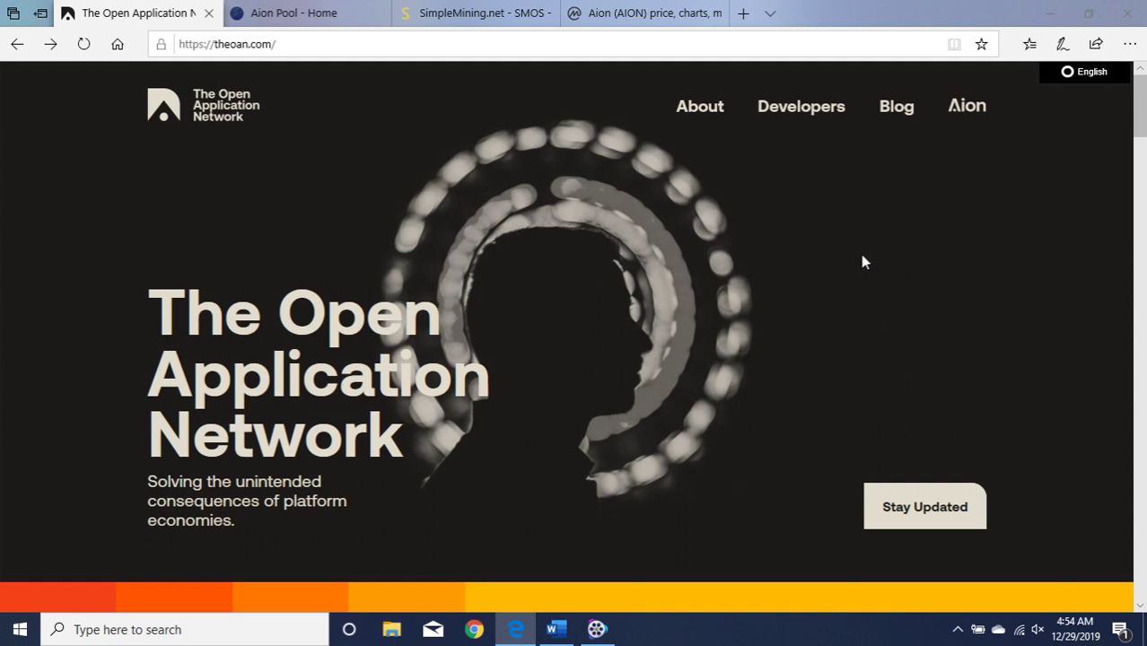
- Scroll the Open Application Network site down to its 'What Are Open Apps?' section
{"action": "left_click", "coordinate": [1139, 133]}
{"action": "left_click_drag", "start_coordinate": [1139, 132], "coordinate": [1140, 185]}
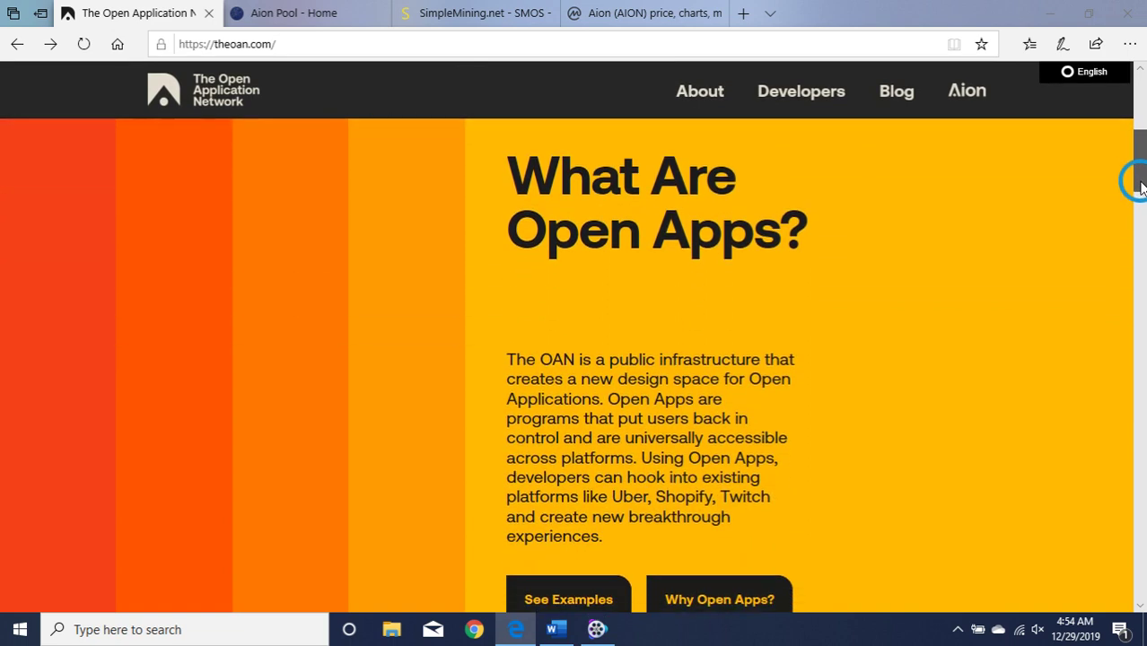
{"action": "left_click_drag", "start_coordinate": [1141, 186], "coordinate": [1141, 189]}
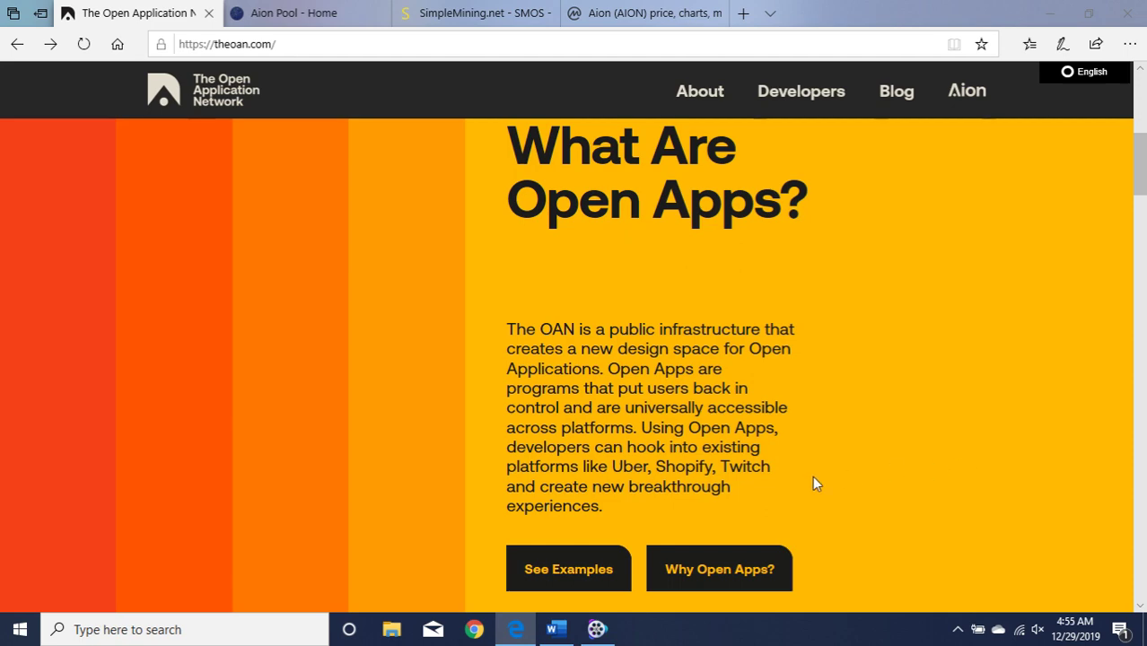
- Jump to the Open App Examples featuring Velocia and continue down to the footer links
{"action": "left_click", "coordinate": [572, 571]}
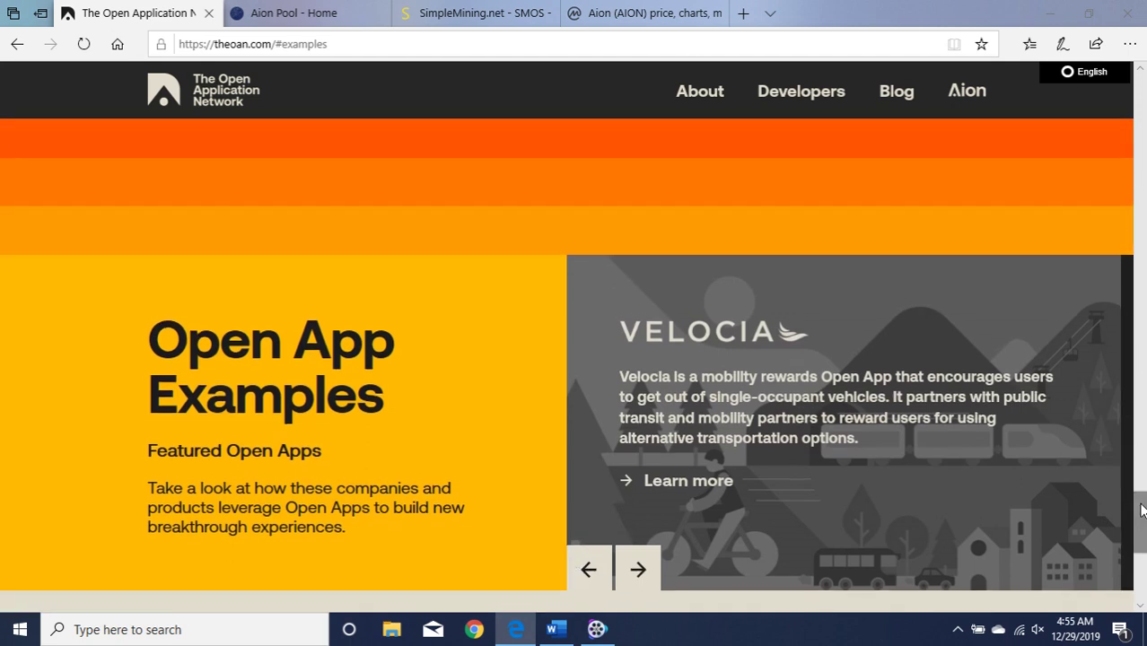
{"action": "left_click_drag", "start_coordinate": [1143, 512], "coordinate": [1143, 520]}
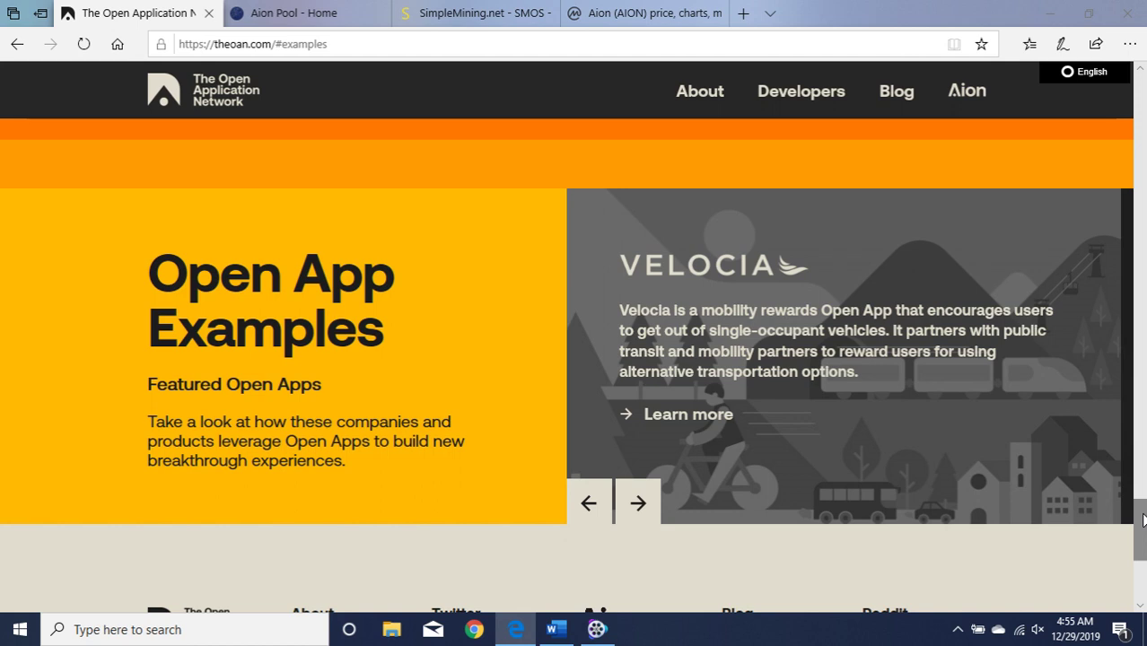
{"action": "left_click_drag", "start_coordinate": [1142, 519], "coordinate": [1136, 607]}
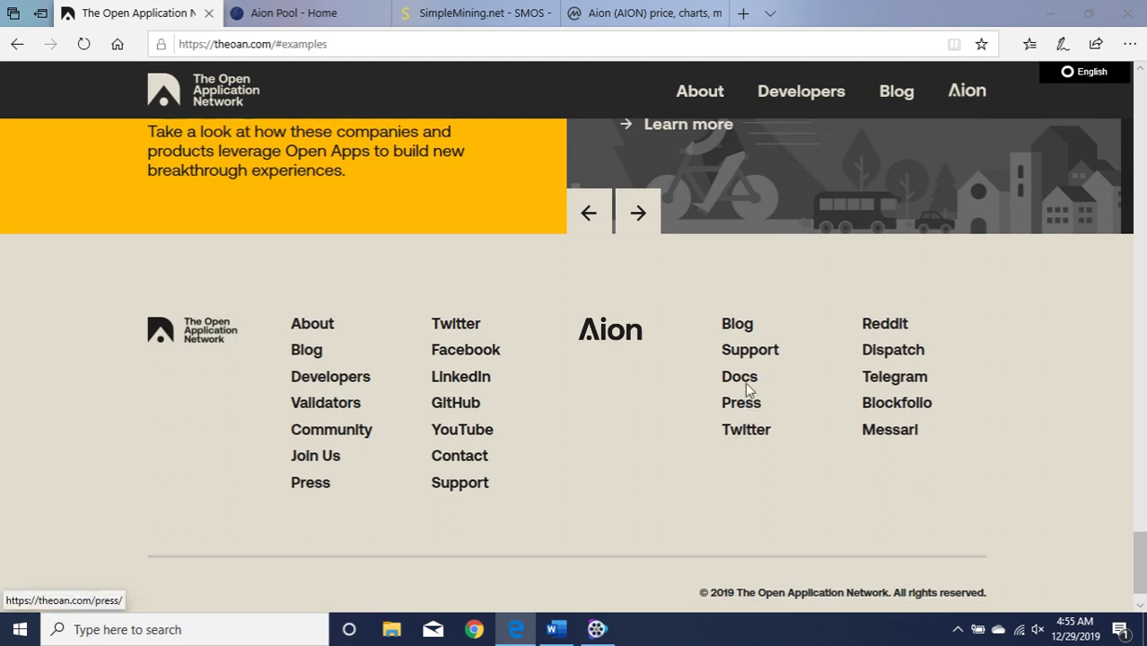
- Browse the Aion Docs Wallets guide (mobile, offline, online wallets), then go to CoinMarketCap's Aion page
{"action": "left_click", "coordinate": [749, 382]}
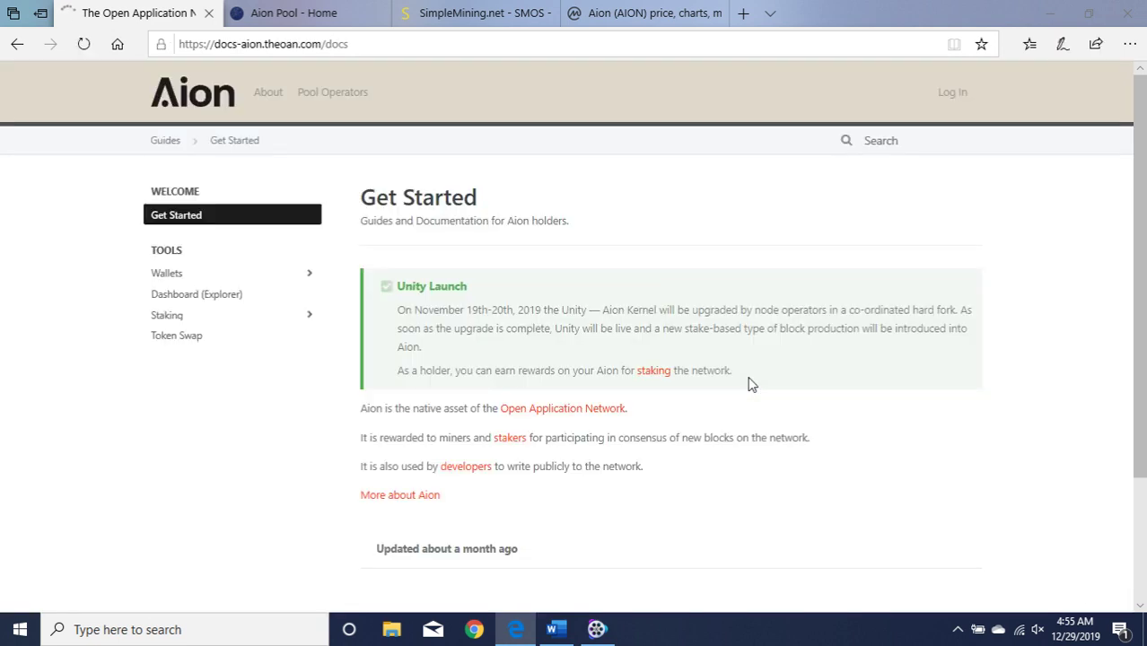
{"action": "left_click", "coordinate": [182, 274]}
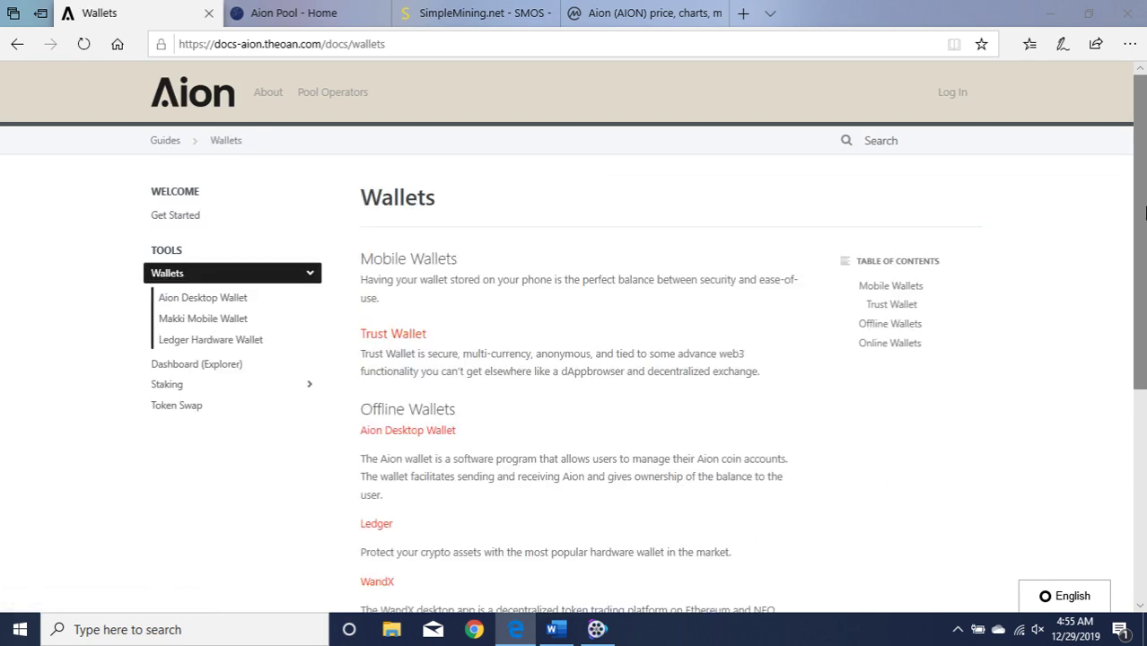
{"action": "left_click_drag", "start_coordinate": [1137, 219], "coordinate": [1135, 427]}
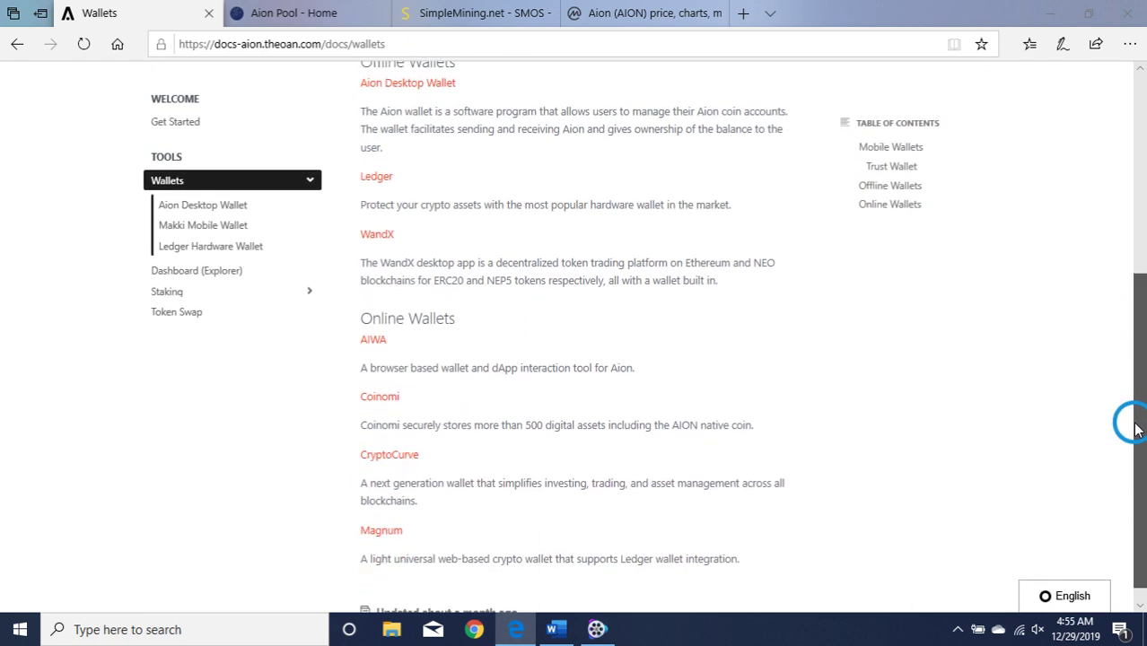
{"action": "left_click_drag", "start_coordinate": [1135, 428], "coordinate": [1135, 198]}
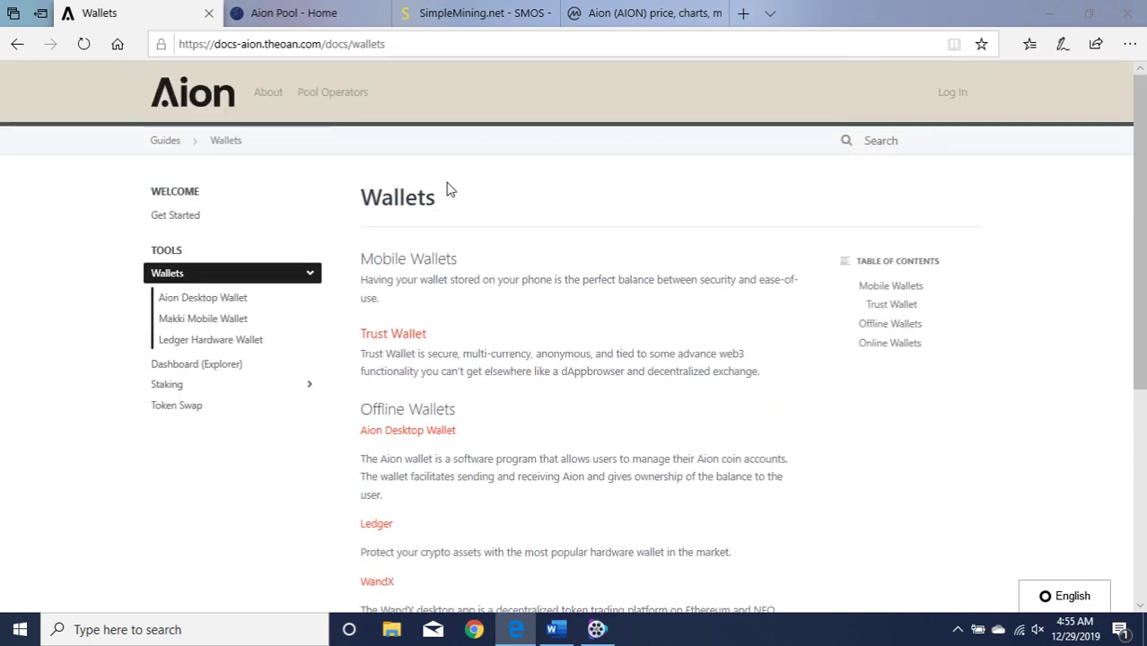
{"action": "left_click", "coordinate": [619, 14]}
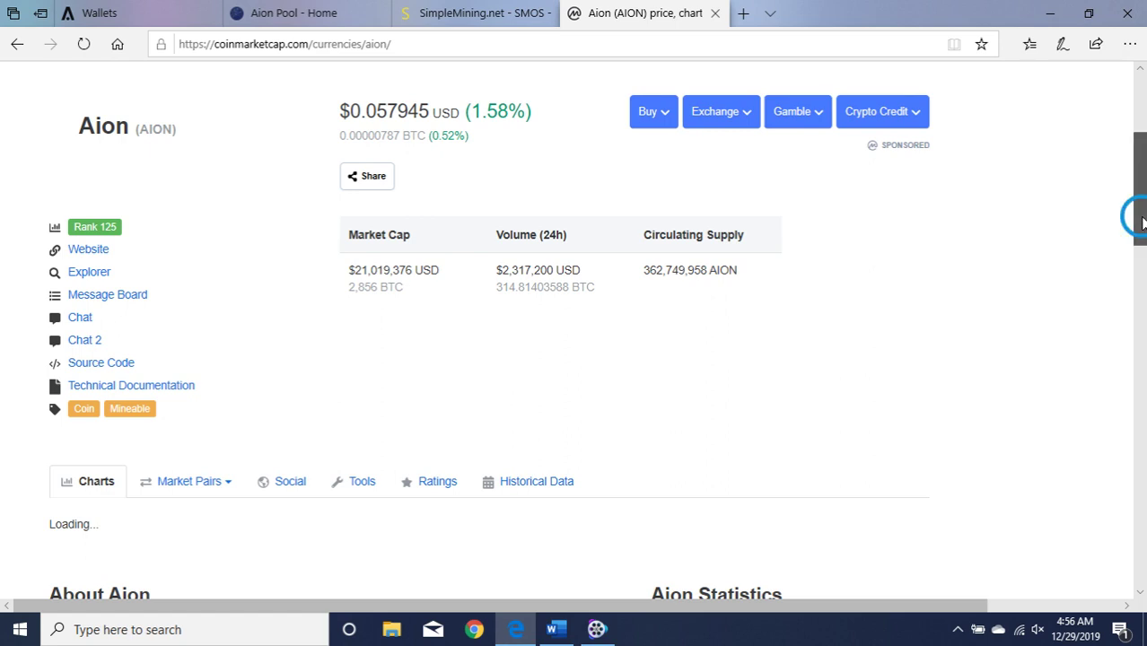
- Scroll CoinMarketCap's Aion page back up to the header with global market stats
{"action": "left_click_drag", "start_coordinate": [1142, 223], "coordinate": [1141, 179]}
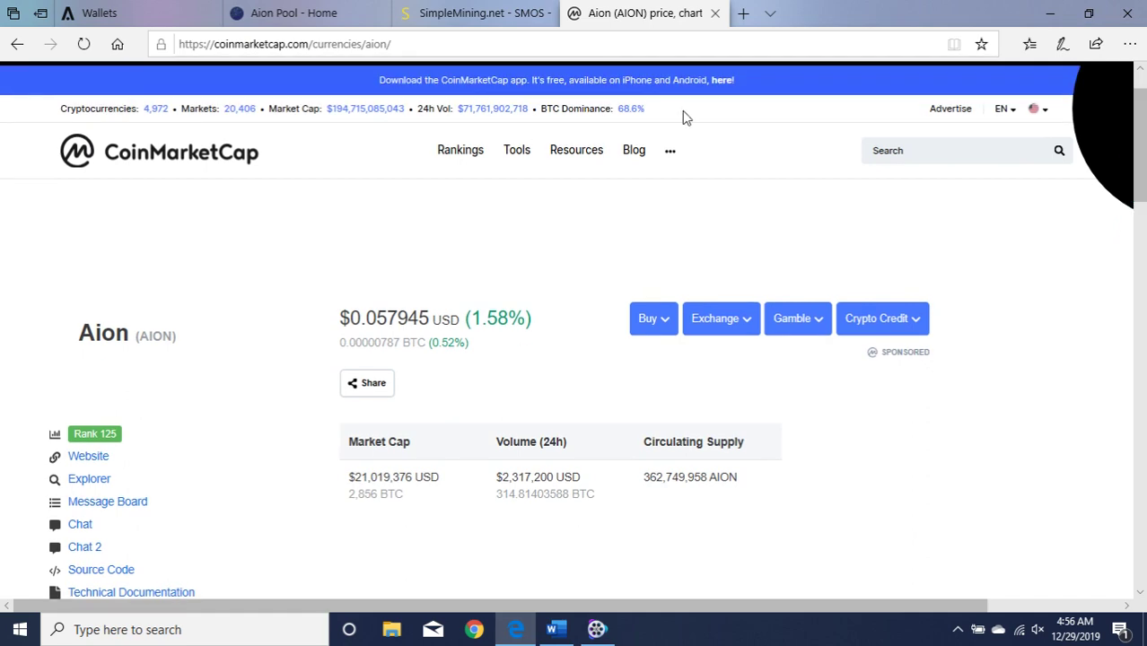
- Check the AionPool dashboard's pending shares, hash rate, balances and Workers table, then open Pool Stats
{"action": "left_click", "coordinate": [320, 25]}
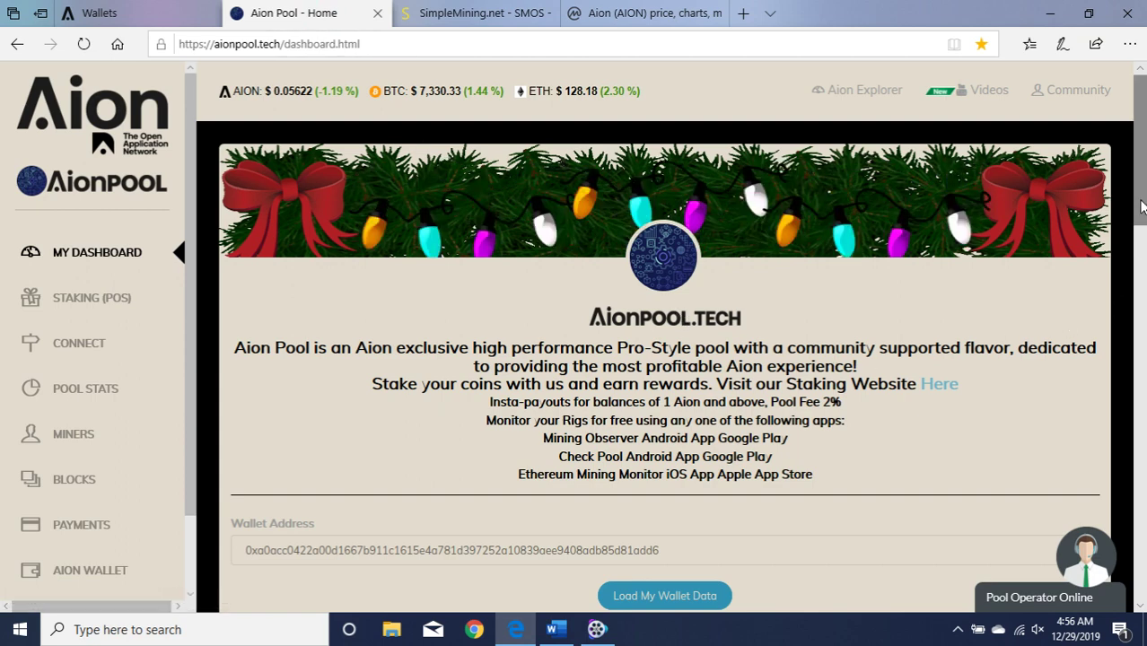
{"action": "left_click_drag", "start_coordinate": [1141, 207], "coordinate": [1141, 339]}
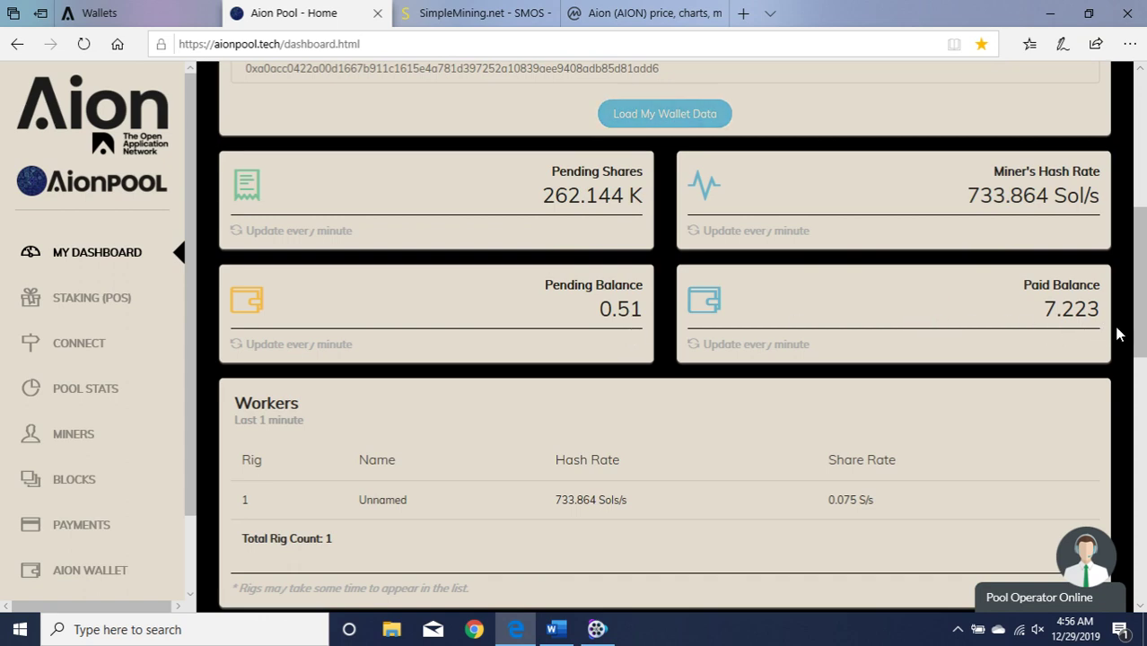
{"action": "mouse_move", "coordinate": [1135, 331]}
{"action": "left_mouse_down"}
{"action": "mouse_move", "coordinate": [1138, 500]}
{"action": "mouse_move", "coordinate": [1126, 539]}
{"action": "mouse_move", "coordinate": [1101, 177]}
{"action": "left_mouse_up"}
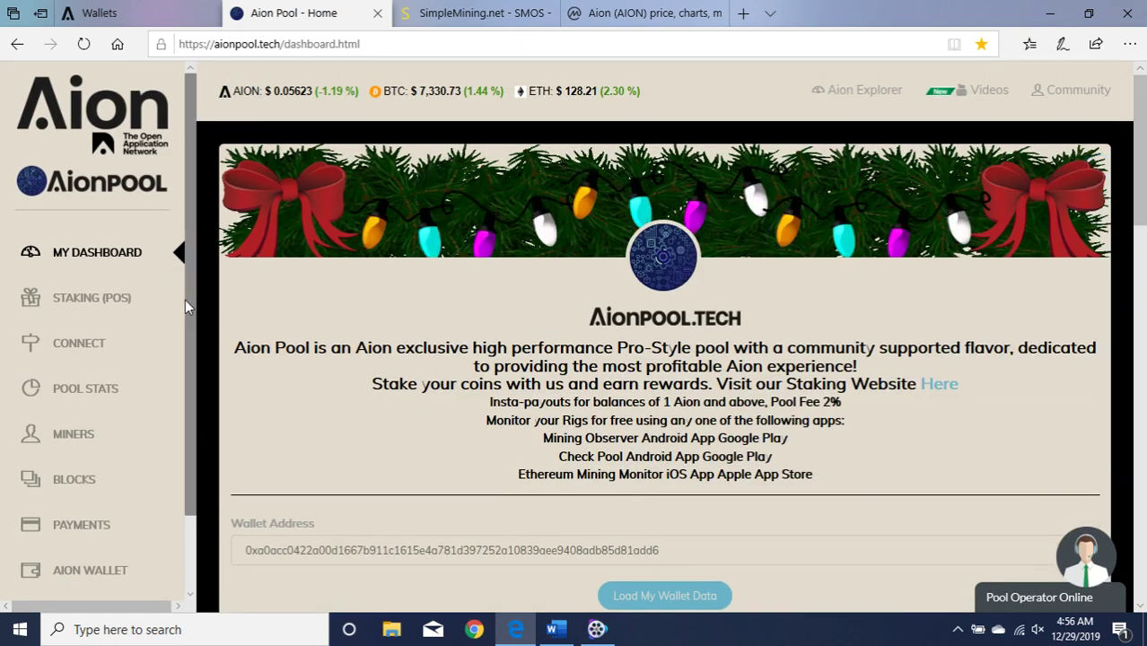
{"action": "left_click", "coordinate": [94, 388]}
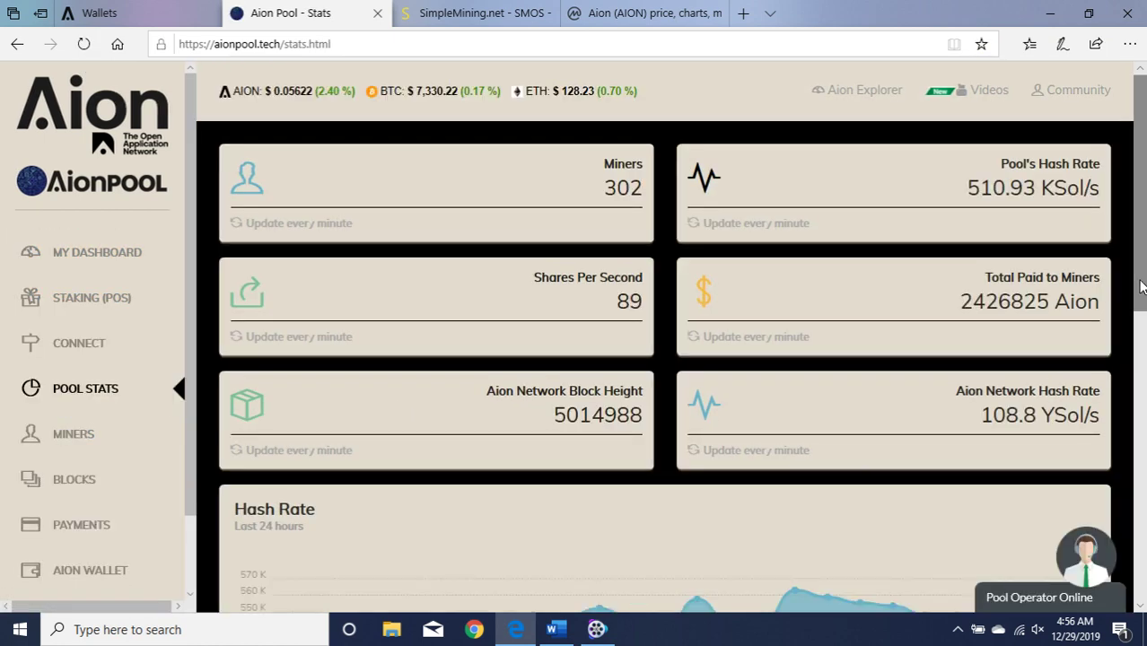
- Review Pool Stats (302 miners, 510.93 KSol/s pool hash rate), then return to My Dashboard
{"action": "left_click", "coordinate": [1140, 285]}
{"action": "left_click_drag", "start_coordinate": [1140, 285], "coordinate": [1140, 191]}
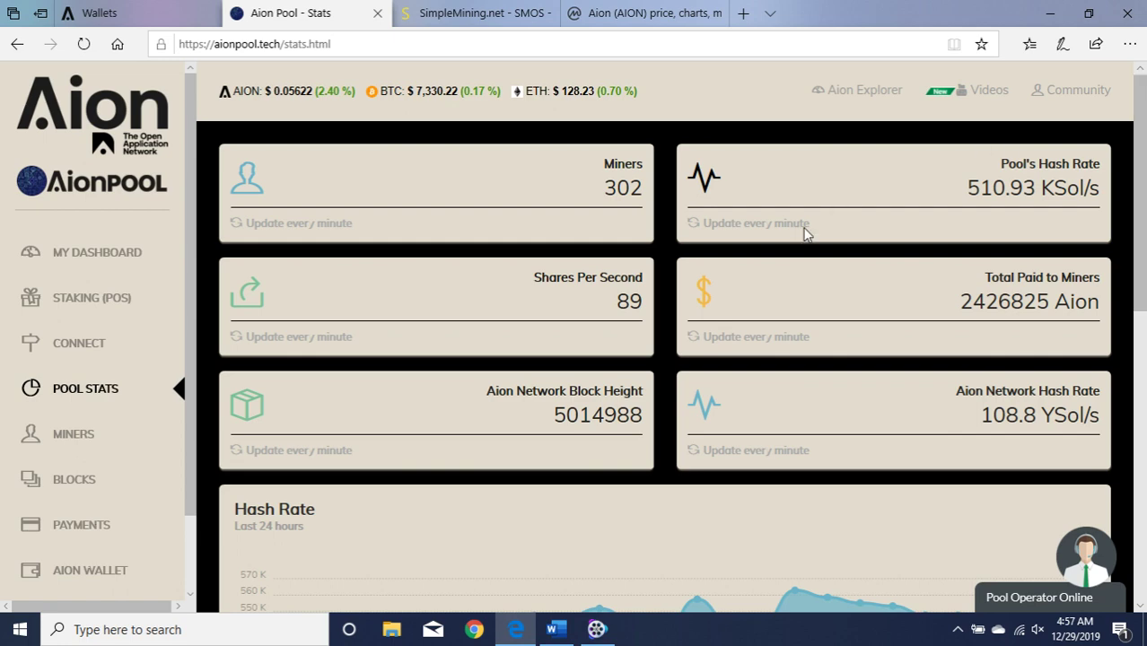
{"action": "left_click", "coordinate": [103, 257]}
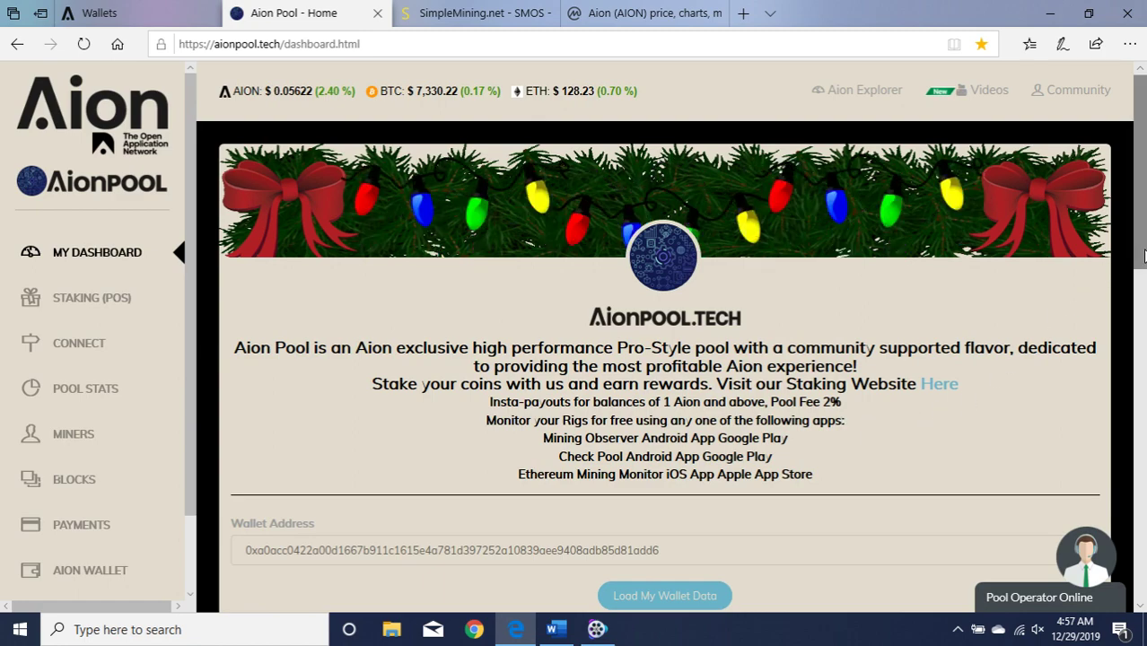
- Open AionPool's Connect page and review server ports 2222/3333/4444 and the regional stratum servers
{"action": "left_click_drag", "start_coordinate": [1140, 255], "coordinate": [1123, 584]}
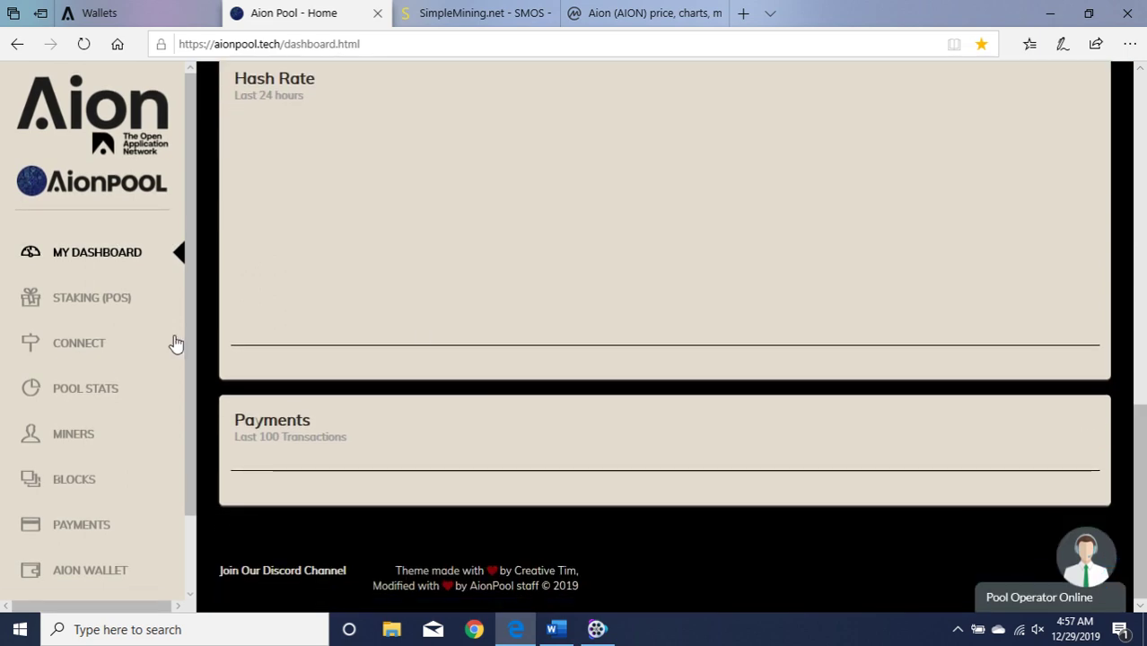
{"action": "left_click", "coordinate": [87, 352]}
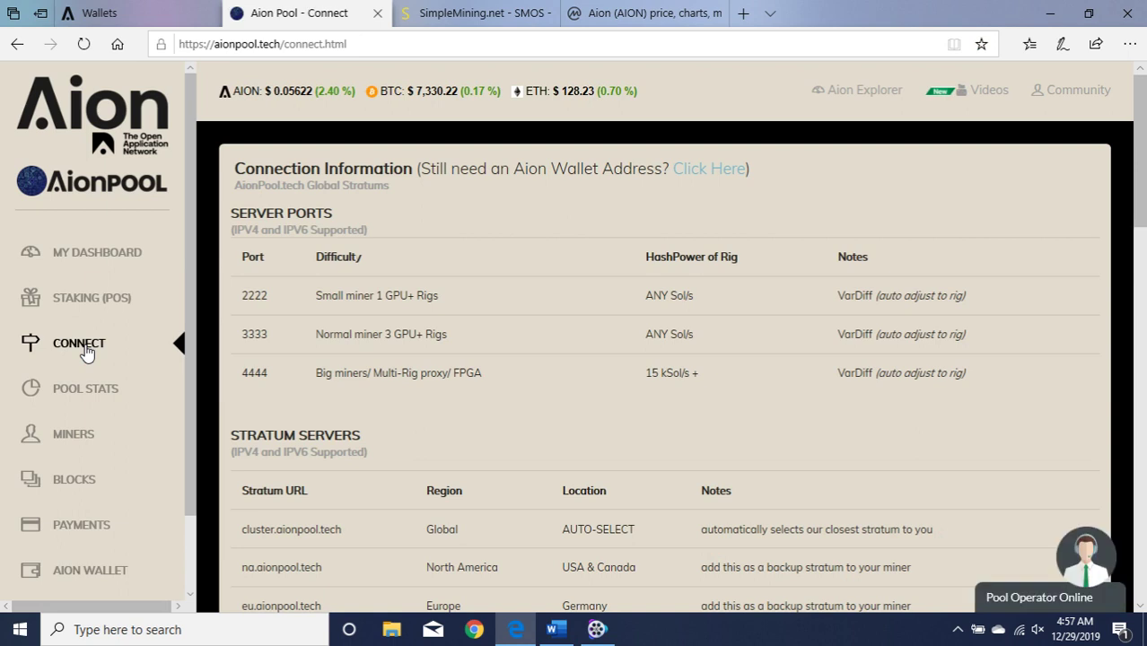
{"action": "left_click", "coordinate": [1138, 220]}
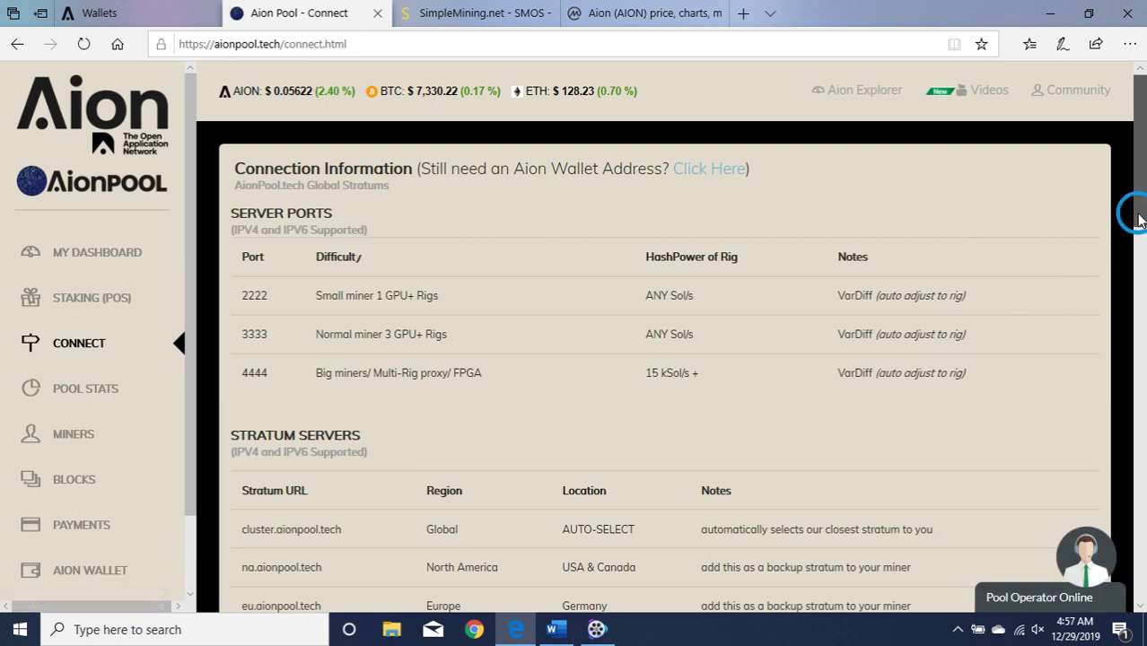
{"action": "left_click_drag", "start_coordinate": [1138, 220], "coordinate": [1140, 263]}
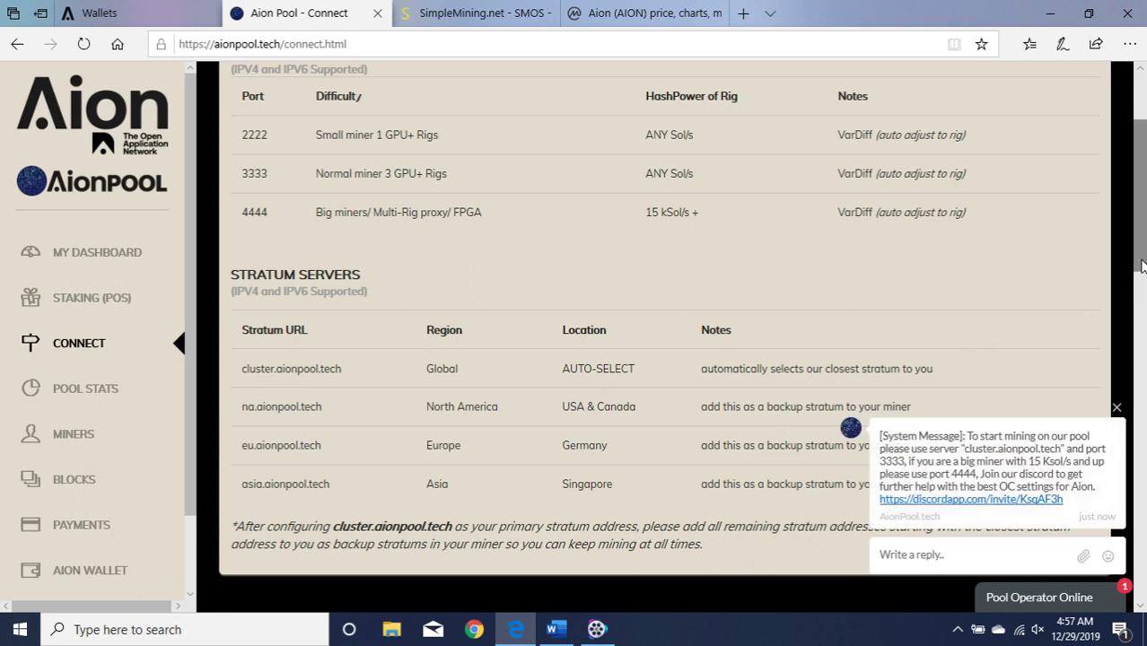
{"action": "left_click_drag", "start_coordinate": [1142, 265], "coordinate": [1142, 222]}
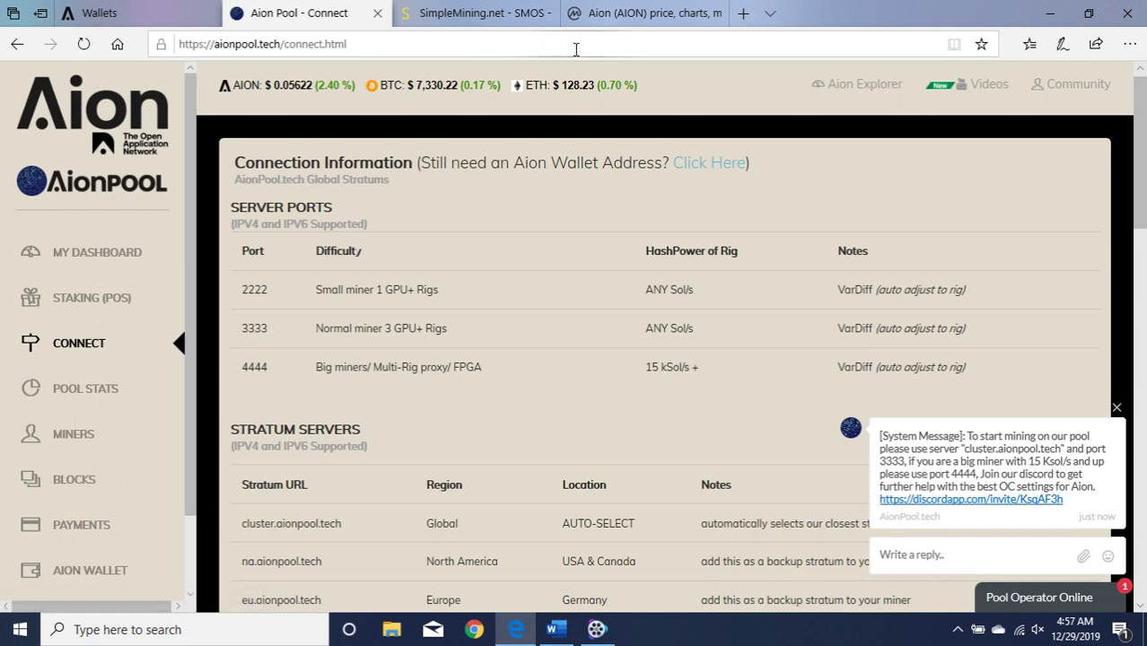
- In SimpleMining, view the AION rig group running gminer-v1.89 on cluster.aionpool.tech port 2222
{"action": "left_click", "coordinate": [467, 19]}
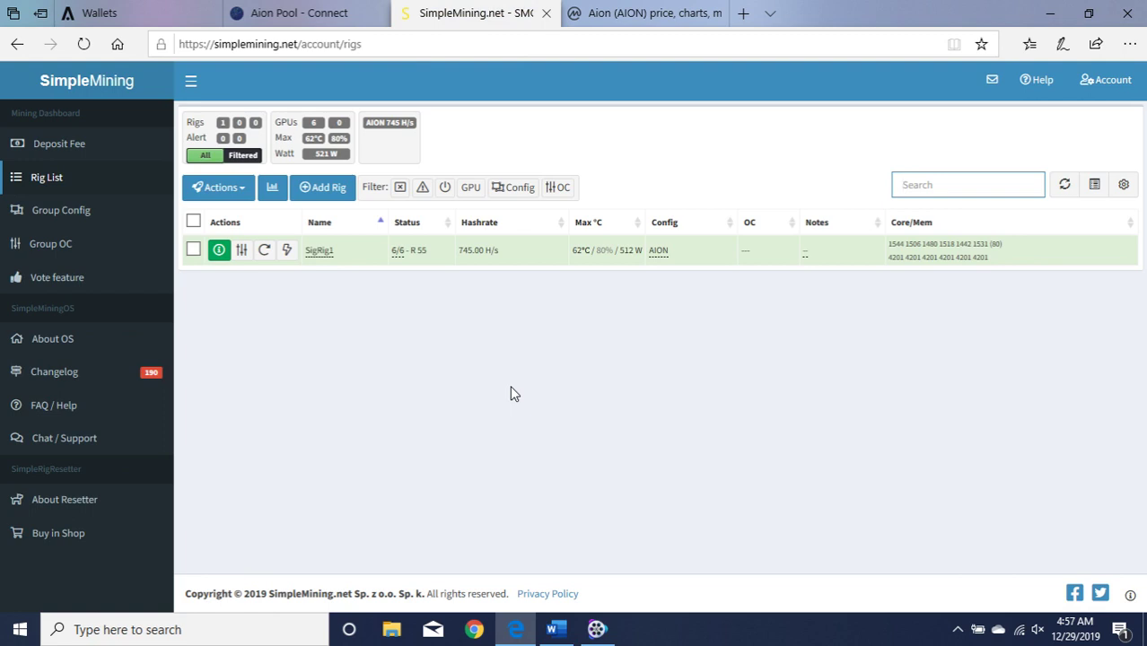
{"action": "left_click", "coordinate": [70, 212]}
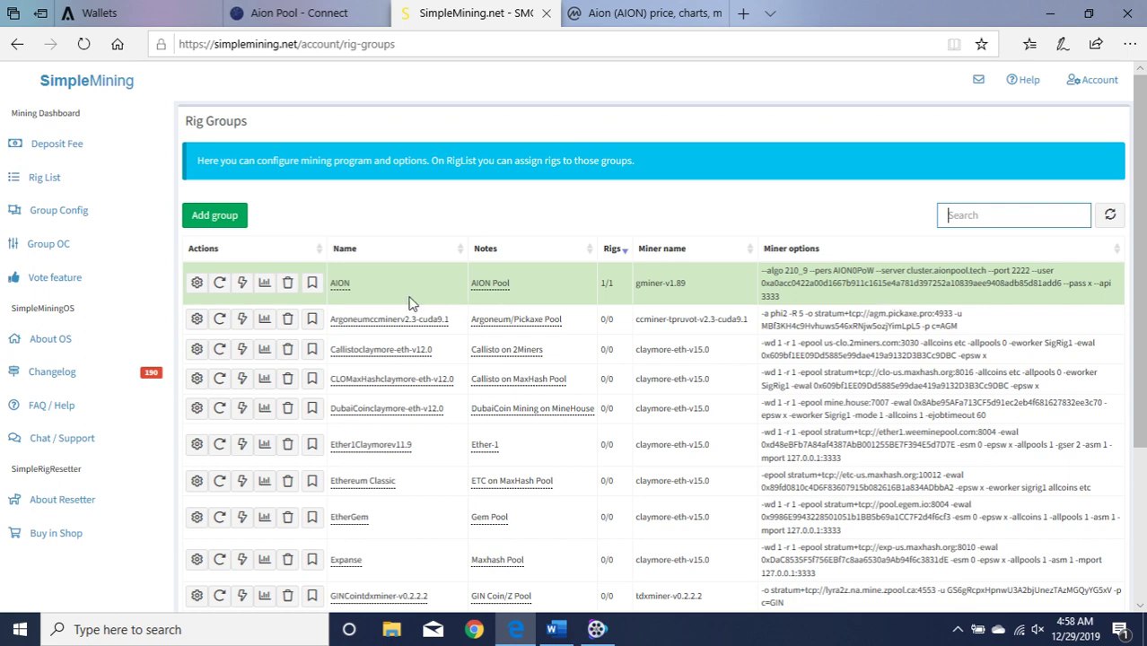
- Open SigRig1's details from the Rig List and scroll through its six GPU readings and console log
{"action": "left_click", "coordinate": [47, 178]}
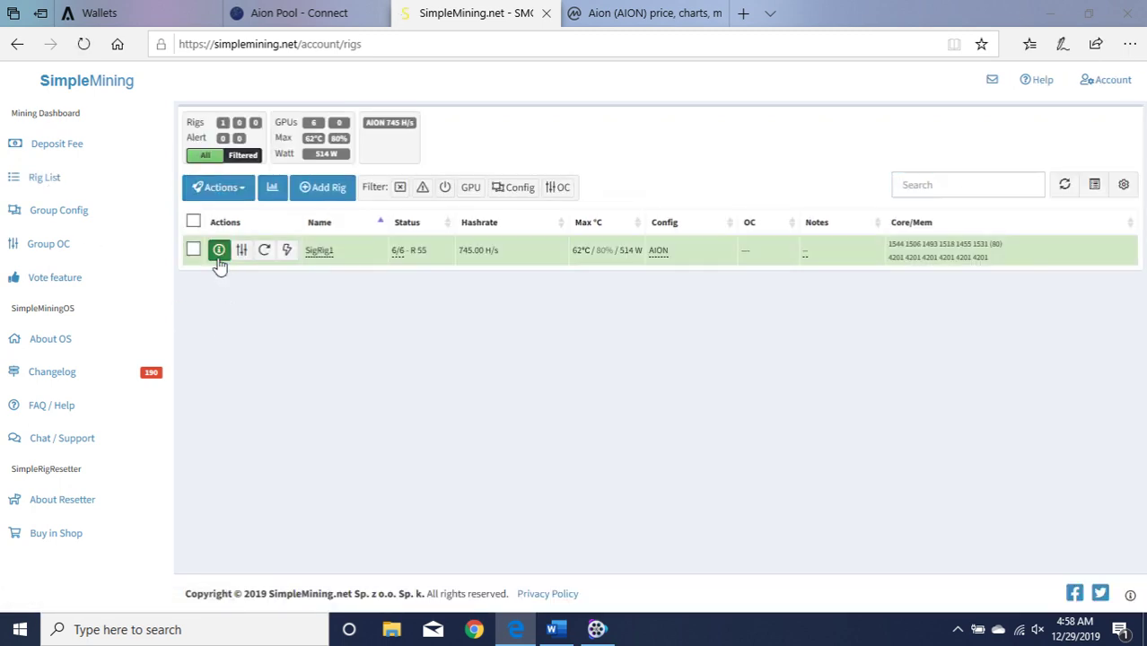
{"action": "left_click", "coordinate": [219, 255]}
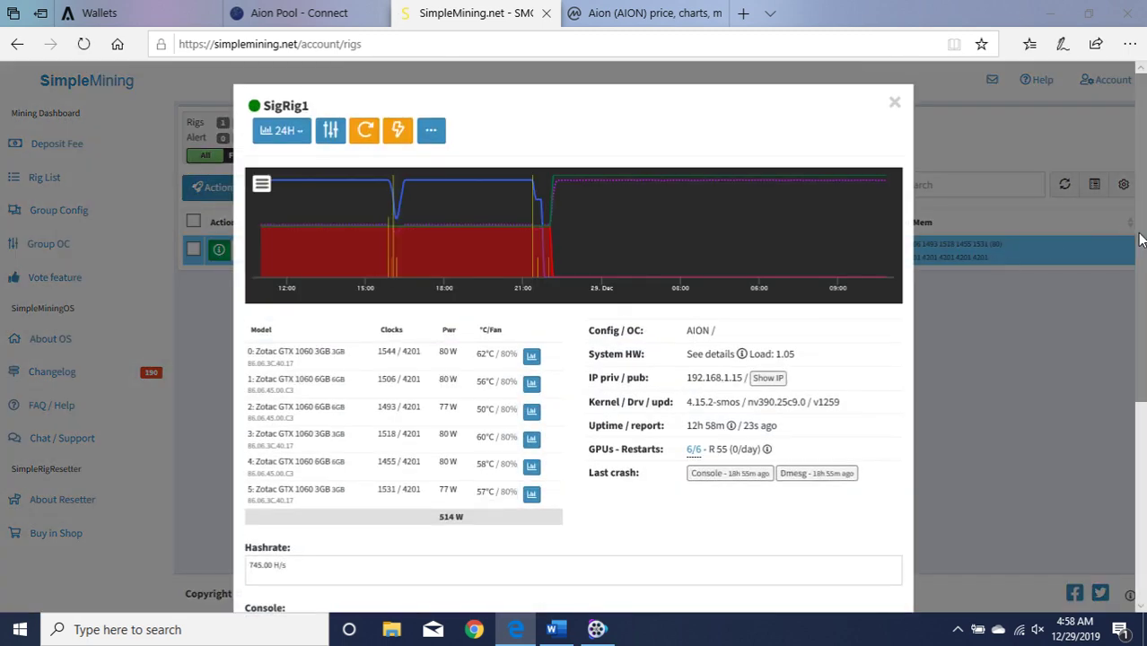
{"action": "left_click_drag", "start_coordinate": [1138, 240], "coordinate": [1142, 343]}
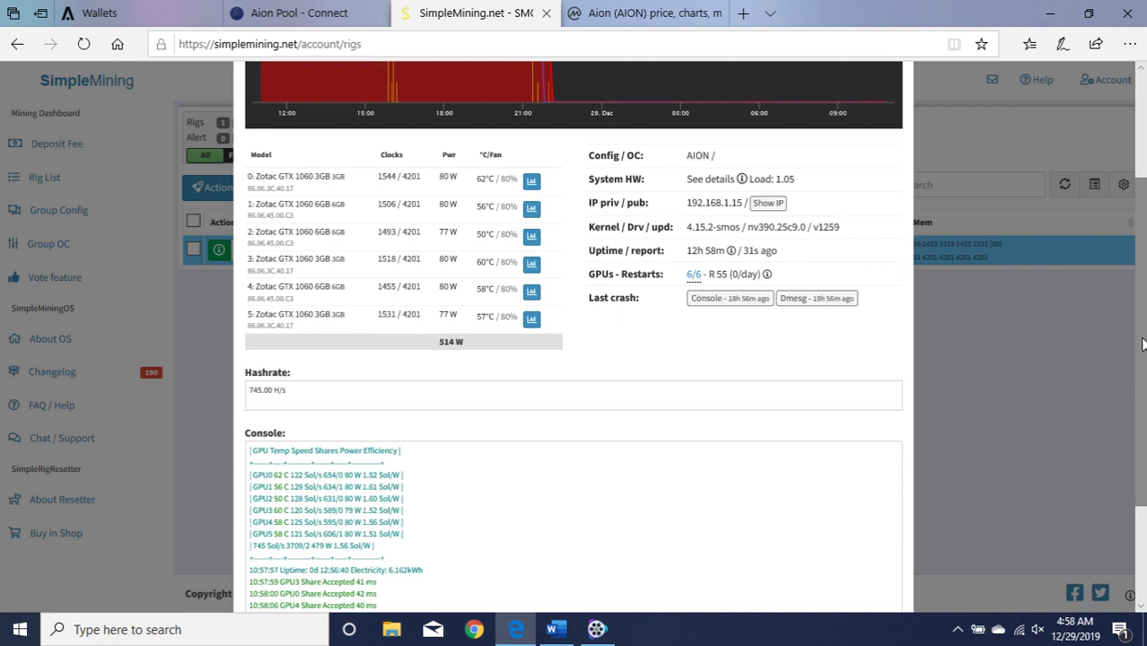
{"action": "left_click_drag", "start_coordinate": [1140, 353], "coordinate": [1143, 458]}
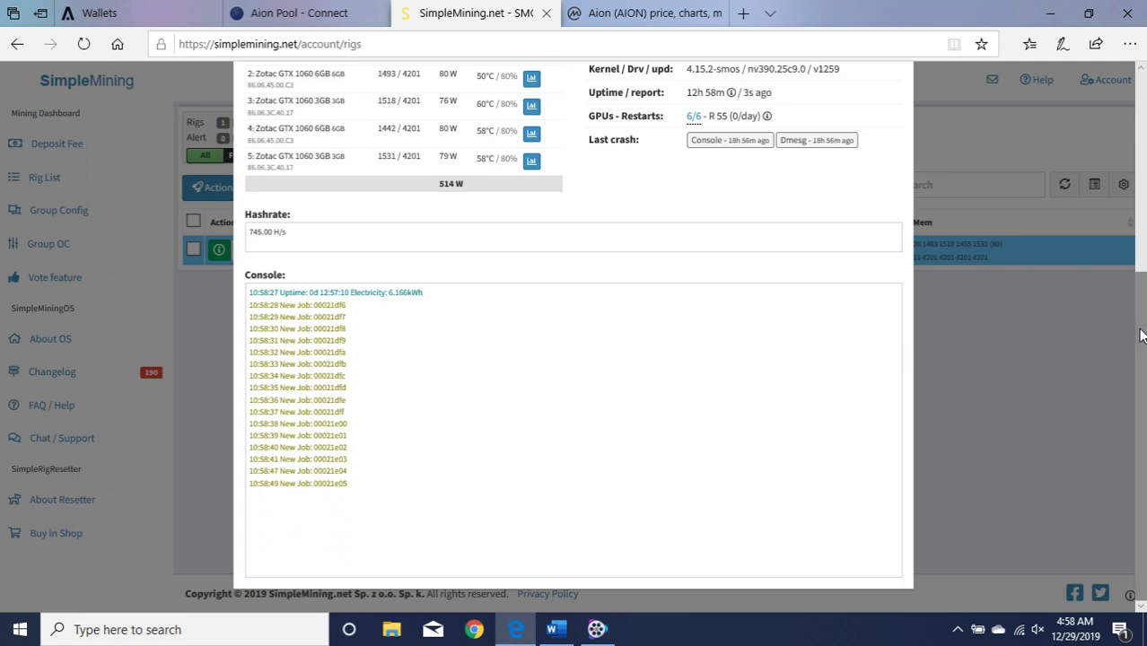
{"action": "left_click_drag", "start_coordinate": [1140, 335], "coordinate": [1142, 283]}
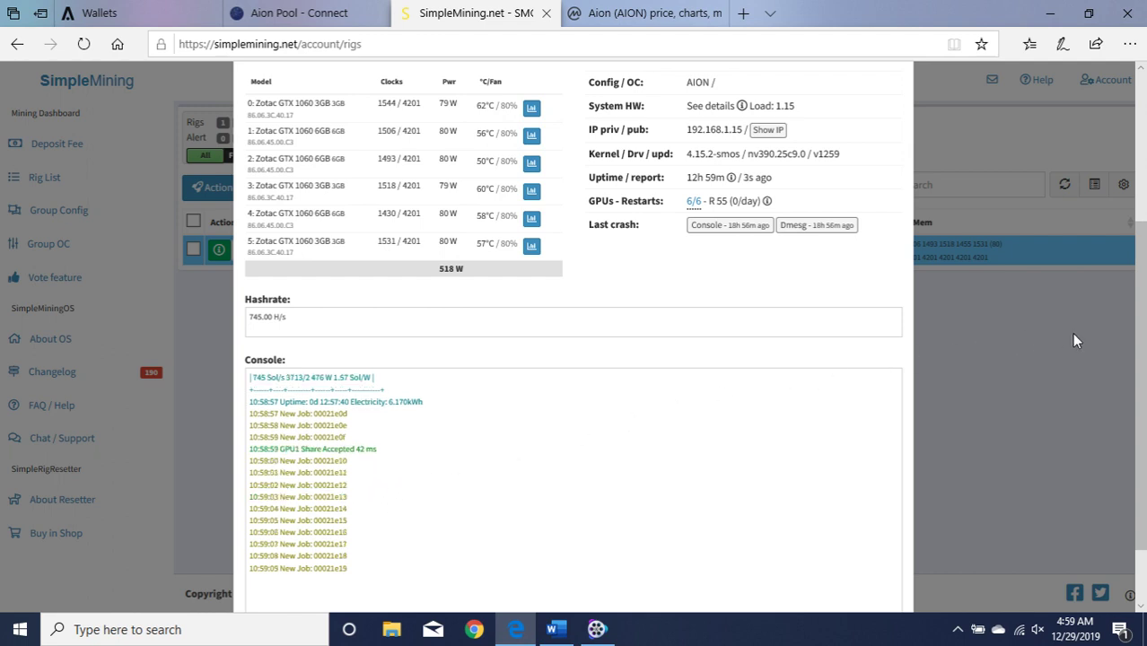
{"action": "left_click_drag", "start_coordinate": [1142, 358], "coordinate": [1142, 202]}
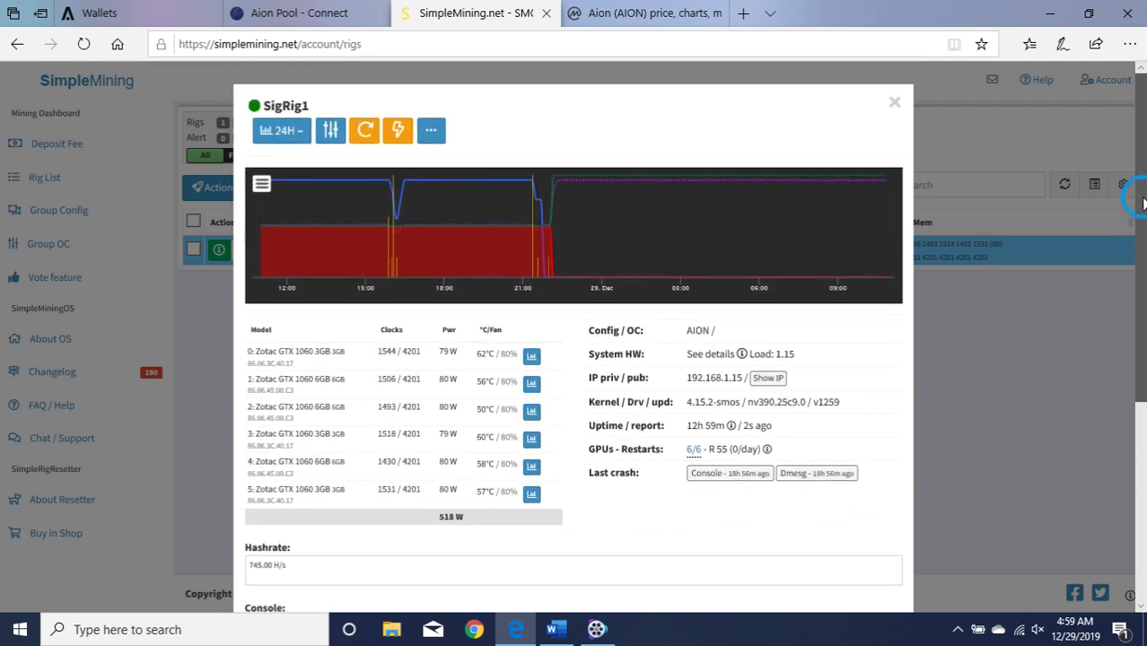
- Close the SigRig1 details modal to reveal the rig list showing 6/6 GPUs at 745 H/s
{"action": "left_click", "coordinate": [895, 102]}
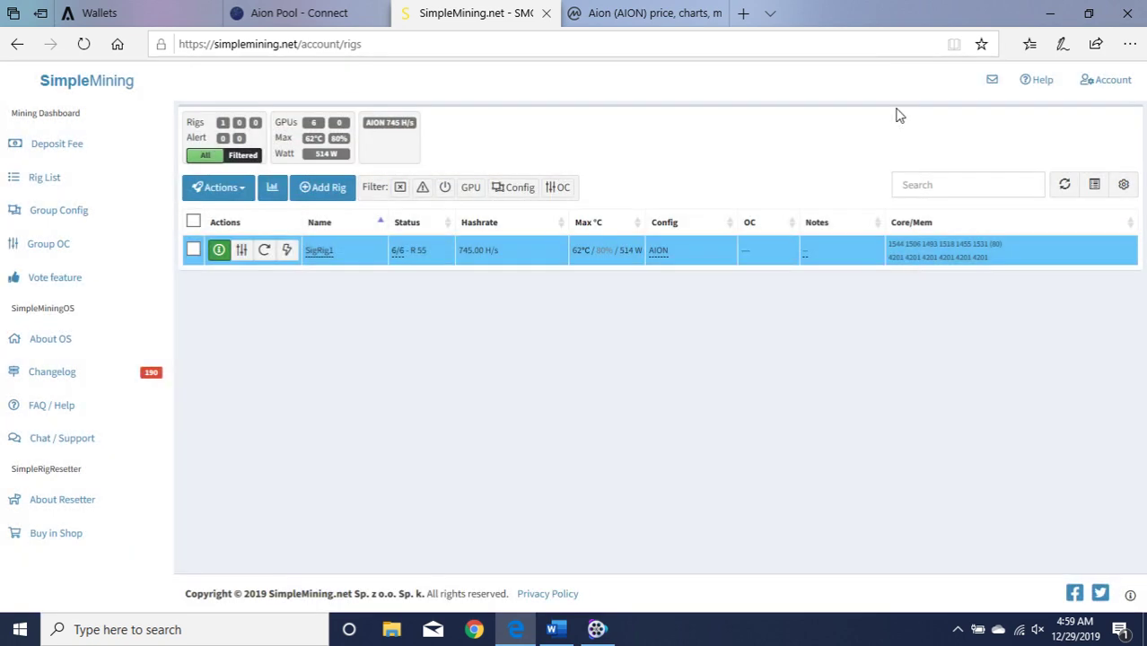